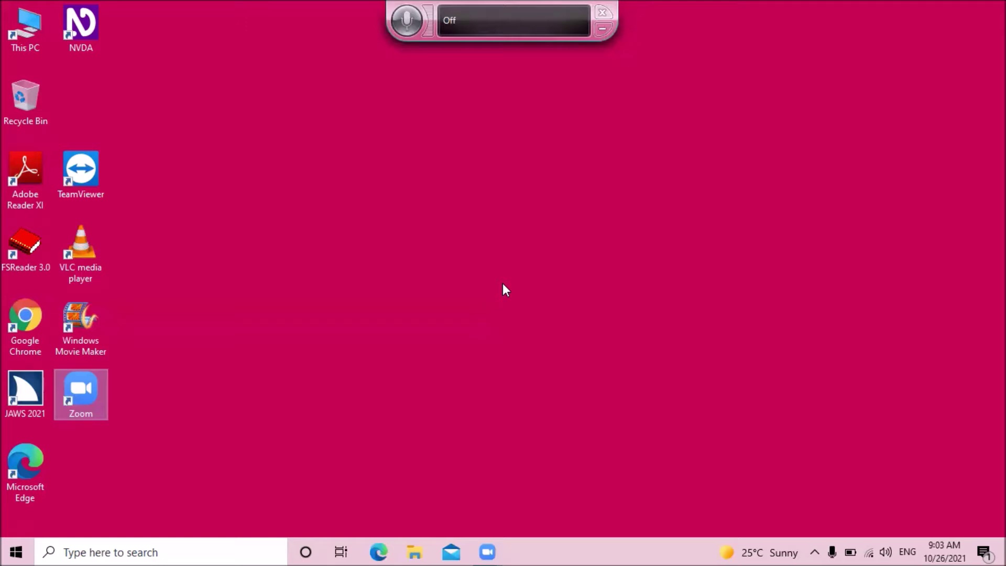
pyautogui.press('Return')
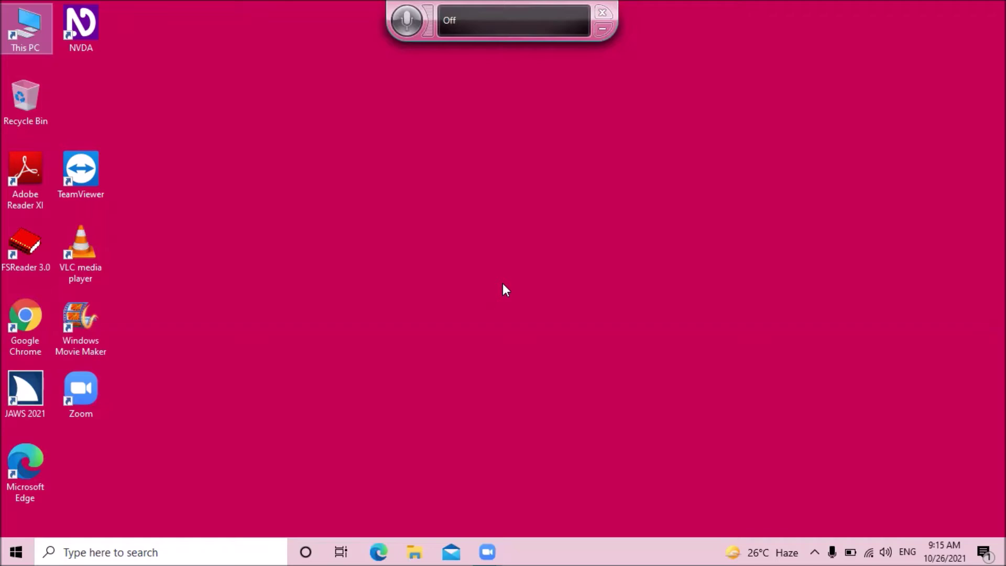
# Step: Open the personal photos and sharing folder on Local Disk (E:) through This PC
pyautogui.press('t')
pyautogui.press('t')
pyautogui.press('Return')
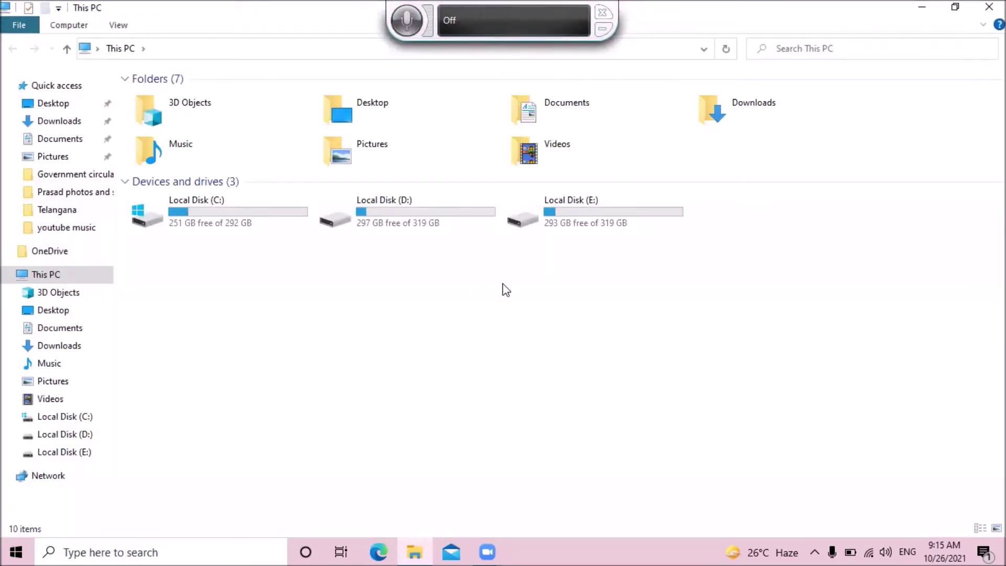
pyautogui.press('l')
pyautogui.press('l')
pyautogui.press('l')
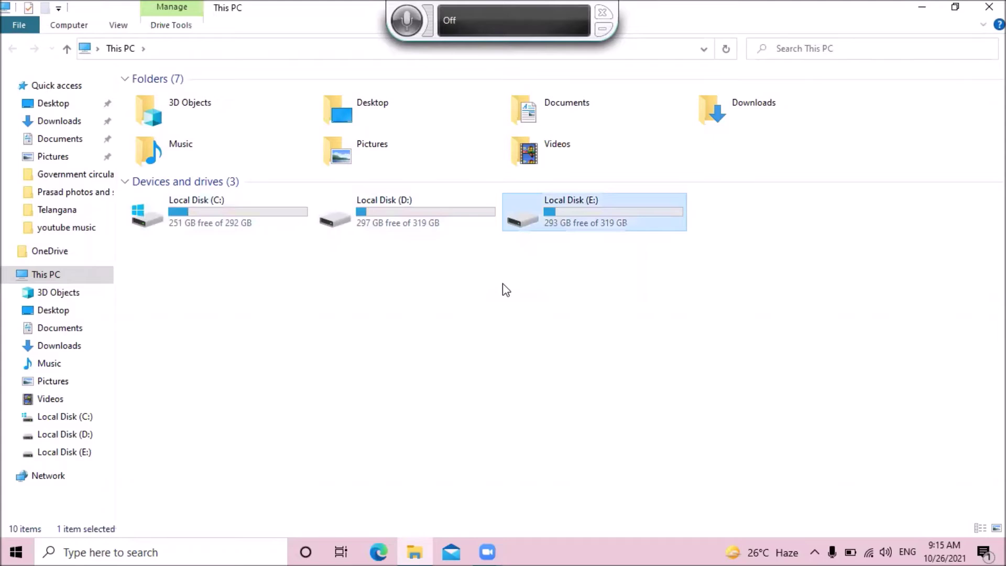
pyautogui.press('Return')
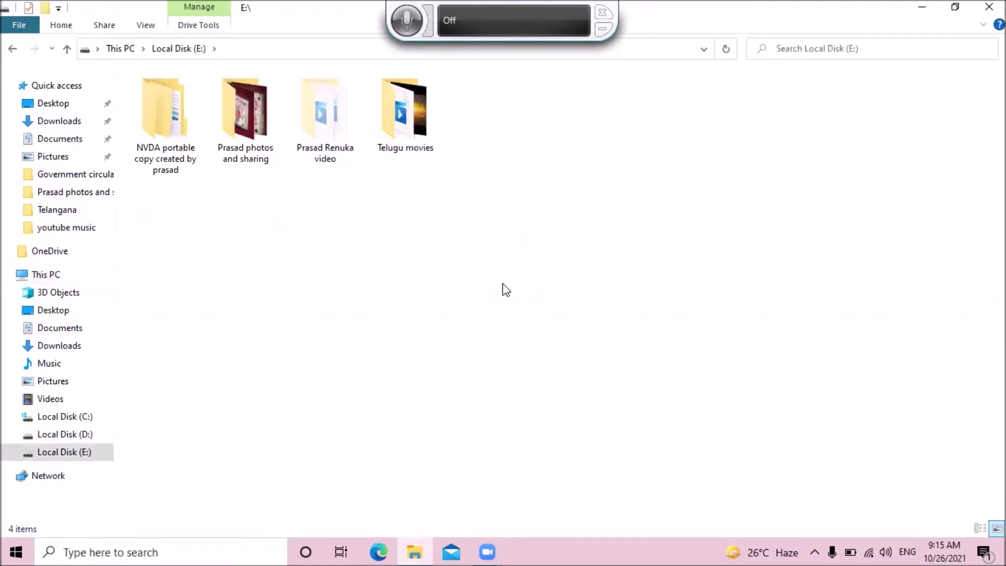
pyautogui.press('p')
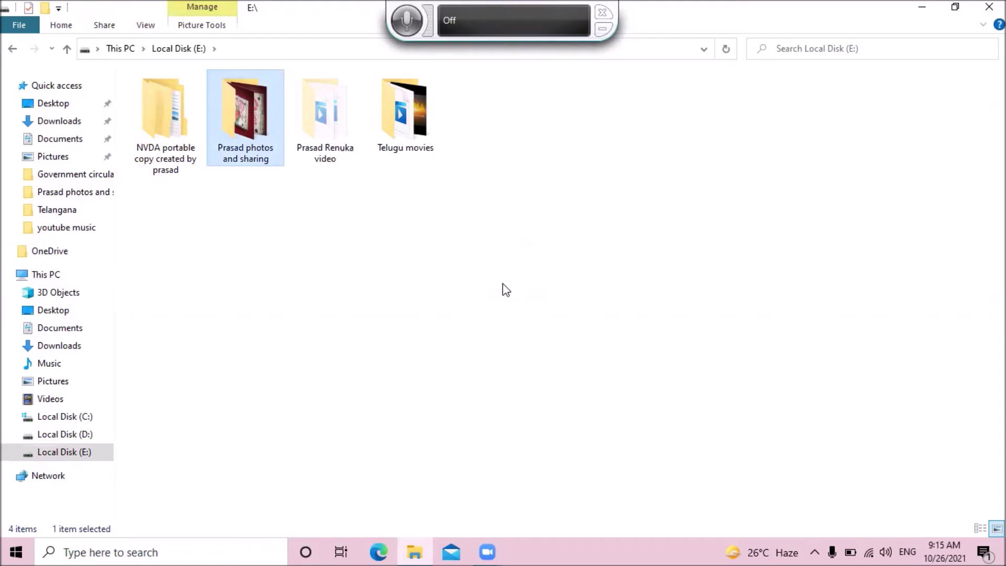
pyautogui.press('Return')
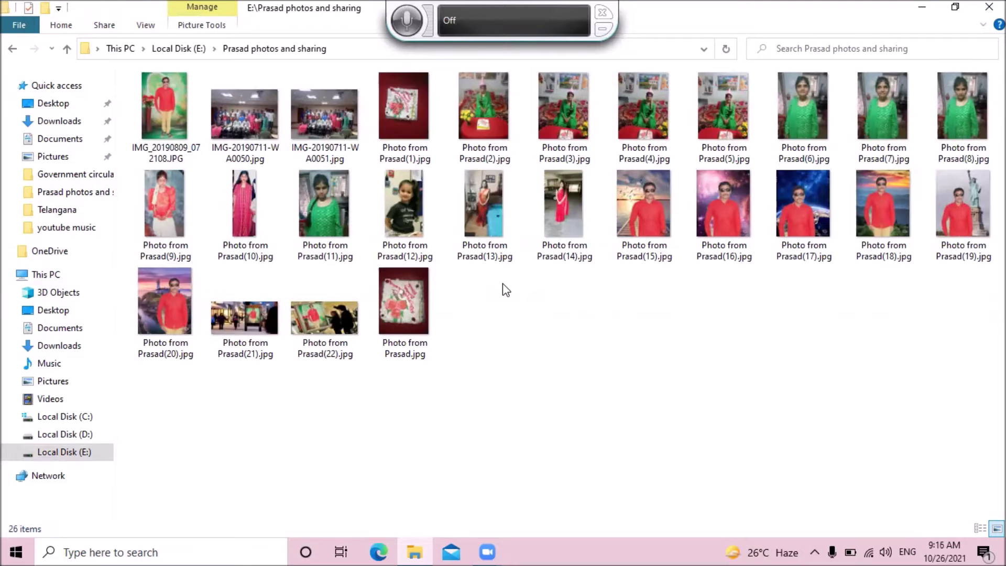
# Step: Select the JPG photo numbered (16) in the photos folder
pyautogui.press('Right')
pyautogui.press('Right')
pyautogui.press('Right')
pyautogui.press('Right')
pyautogui.press('Right')
pyautogui.press('Right')
pyautogui.press('Right')
pyautogui.press('Right')
pyautogui.press('Right')
pyautogui.press('Right')
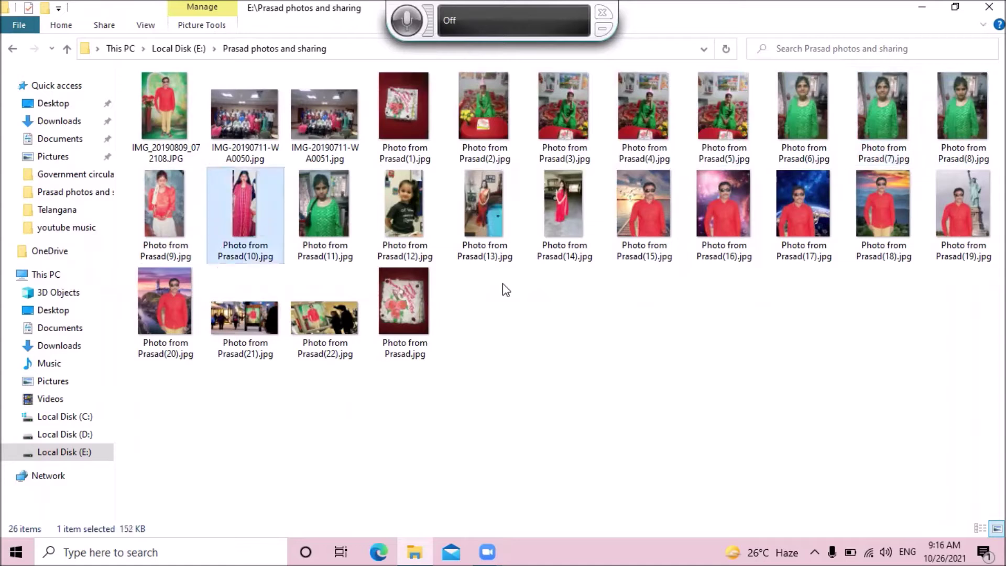
pyautogui.press('Right')
pyautogui.press('Right')
pyautogui.press('Right')
pyautogui.press('Right')
pyautogui.press('Right')
pyautogui.press('Right')
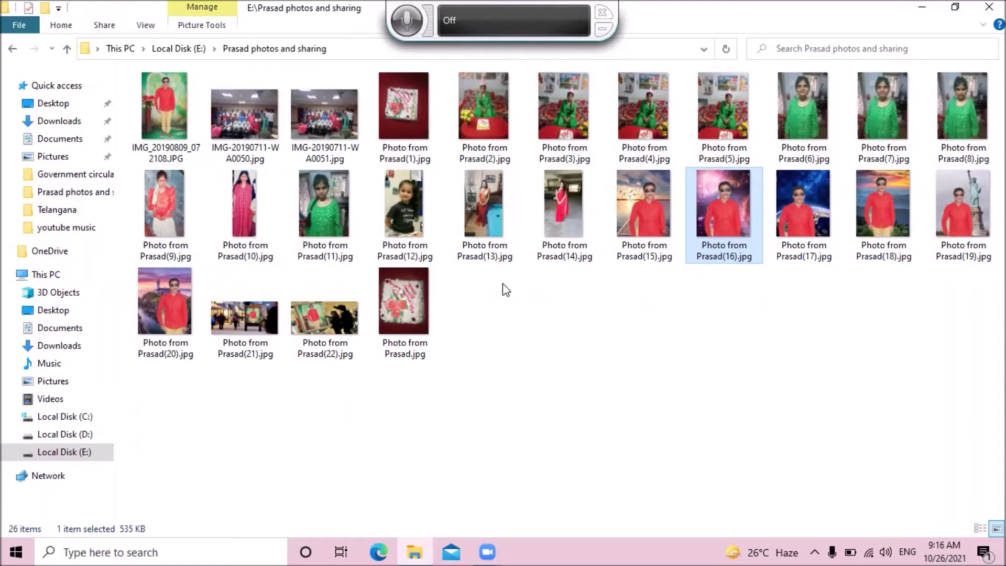
pyautogui.press('Left')
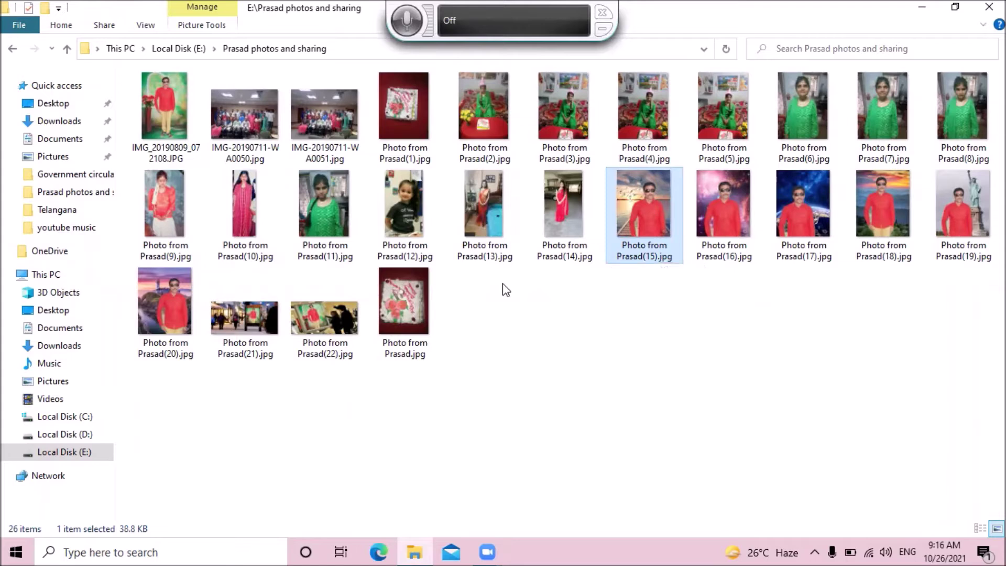
pyautogui.press('Right')
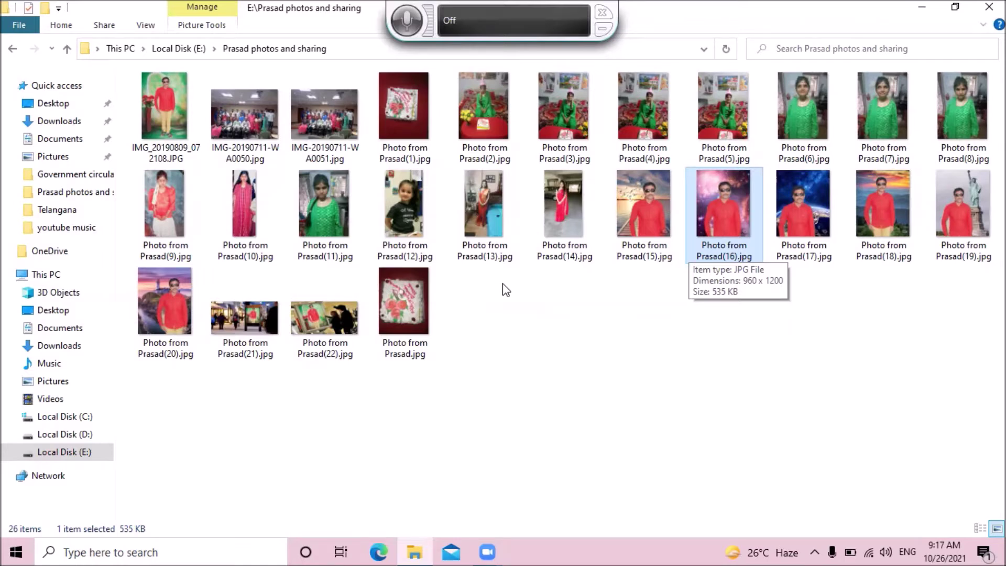
# Step: Open the selected photo numbered (16) with Paint
pyautogui.hotkey('shift', 'F10')
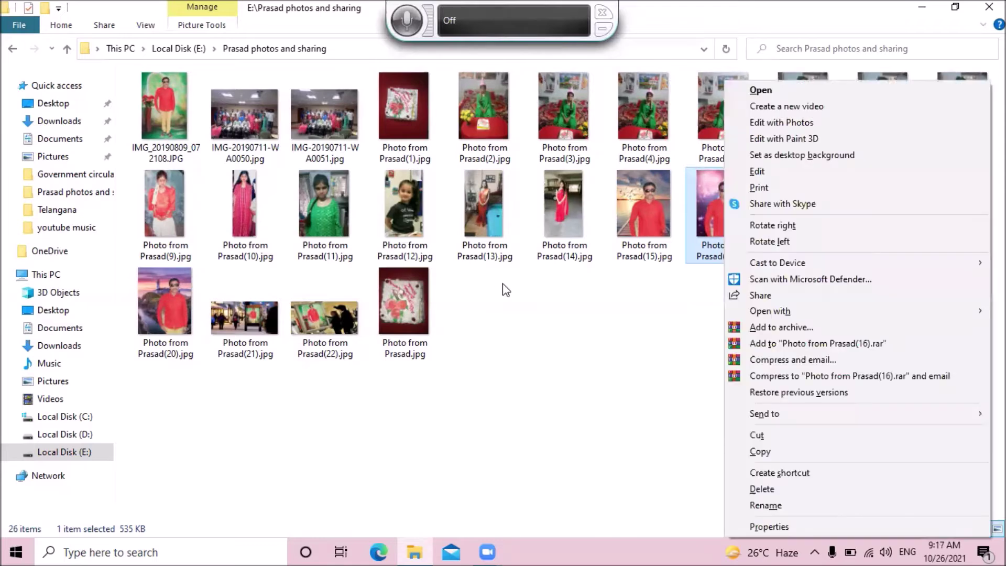
pyautogui.press('Down')
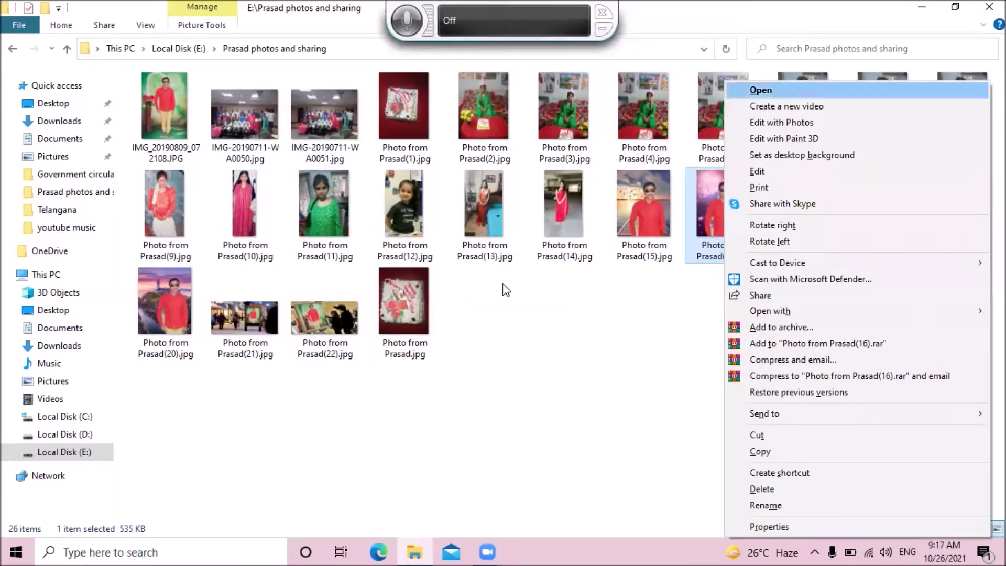
pyautogui.press('Down')
pyautogui.press('Down')
pyautogui.press('Down')
pyautogui.press('Down')
pyautogui.press('Down')
pyautogui.press('Down')
pyautogui.press('Down')
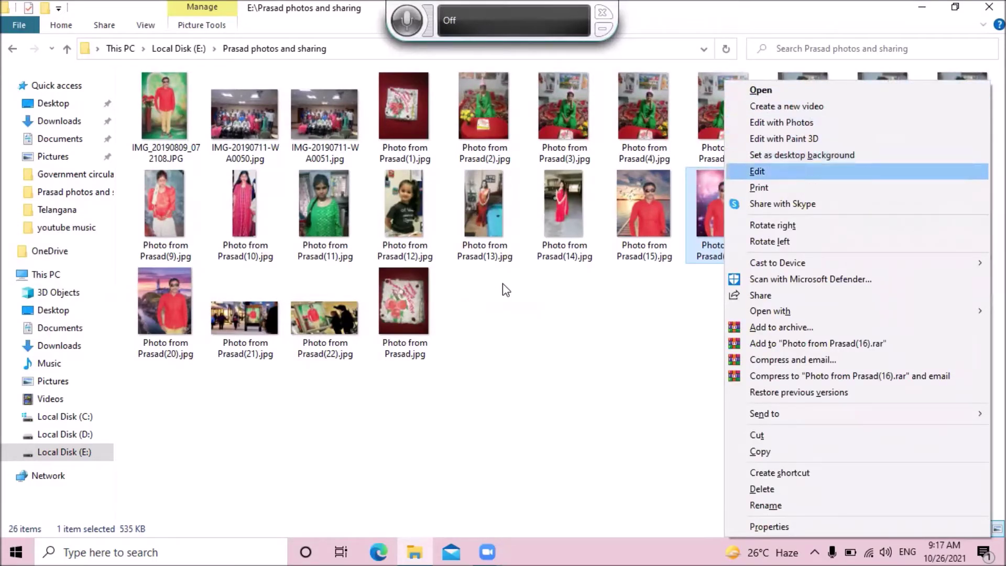
pyautogui.press('Down')
pyautogui.press('Down')
pyautogui.press('Down')
pyautogui.press('Down')
pyautogui.press('Down')
pyautogui.press('Down')
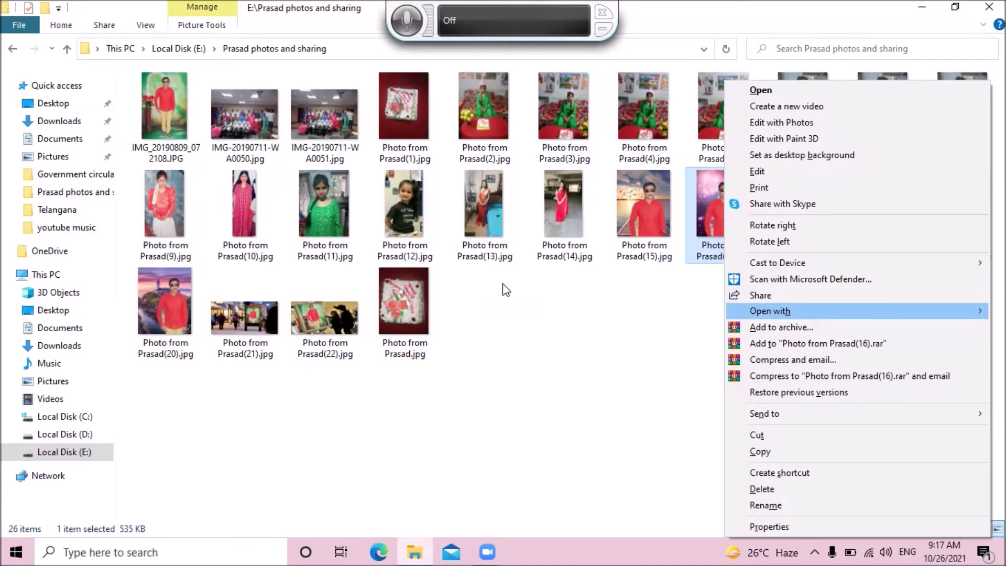
pyautogui.press('Right')
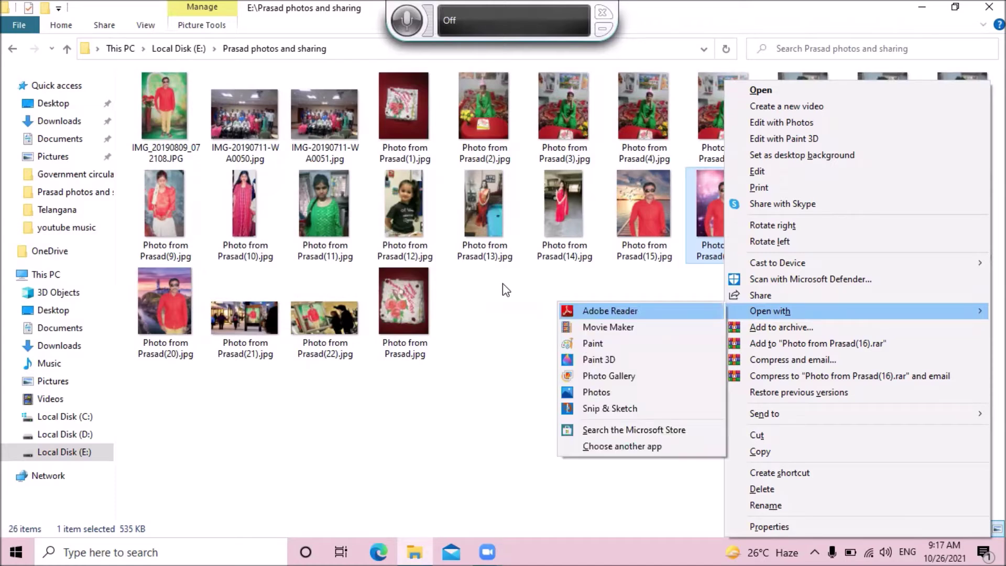
pyautogui.press('Down')
pyautogui.press('Down')
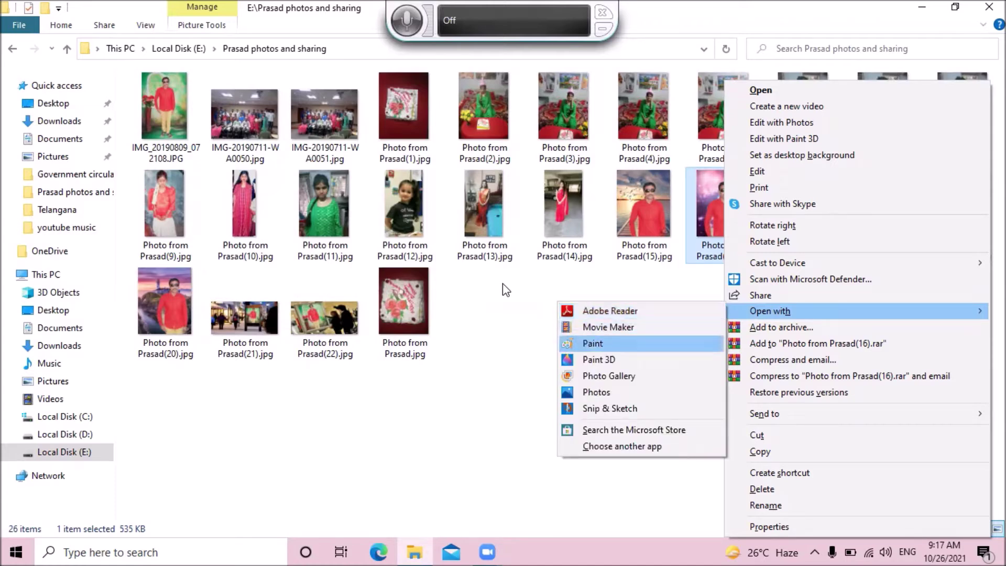
pyautogui.press('Down')
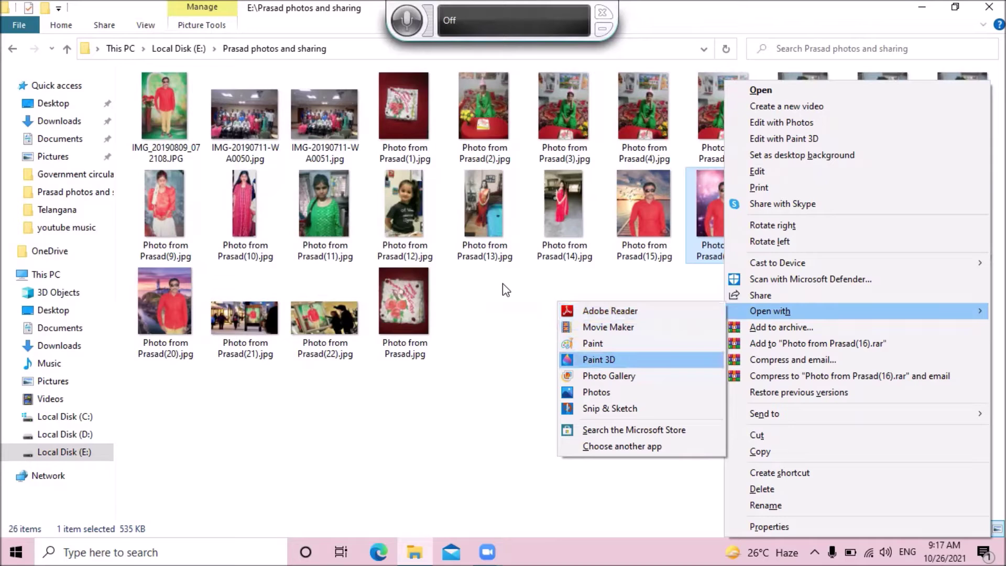
pyautogui.press('Up')
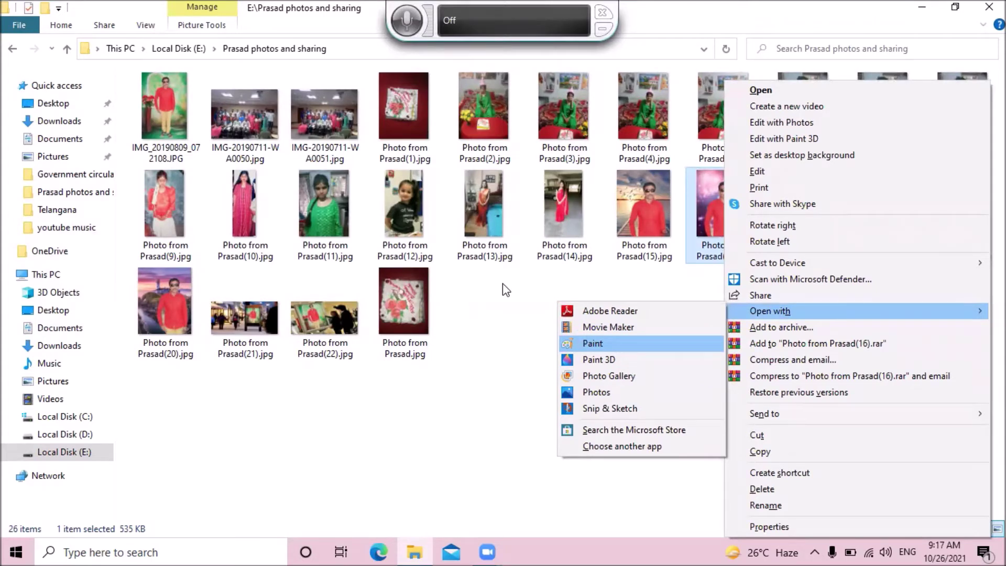
pyautogui.press('Up')
pyautogui.press('Down')
pyautogui.press('Return')
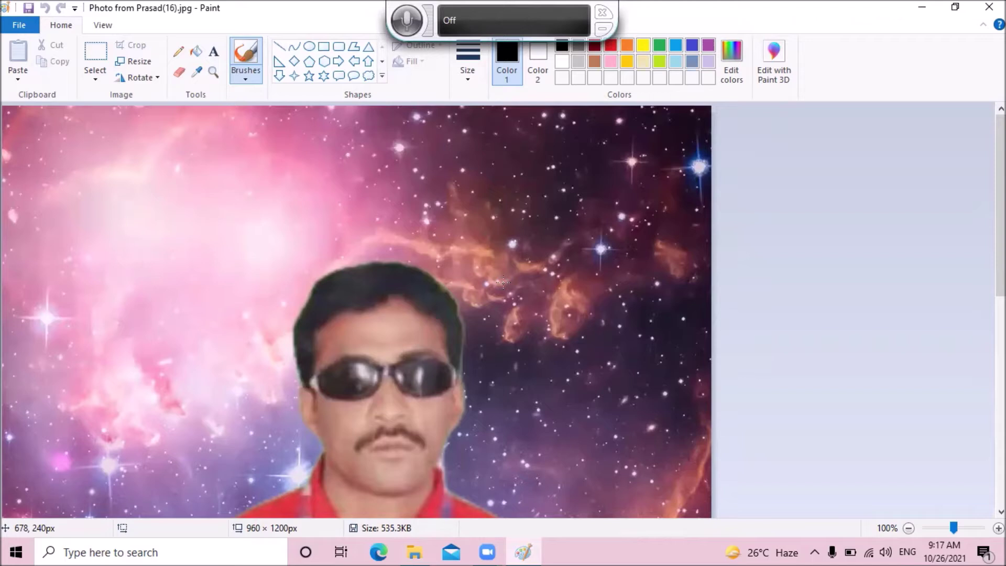
# Step: Open the Resize and Skew settings for the photo in Paint
pyautogui.hotkey('alt', 'h')
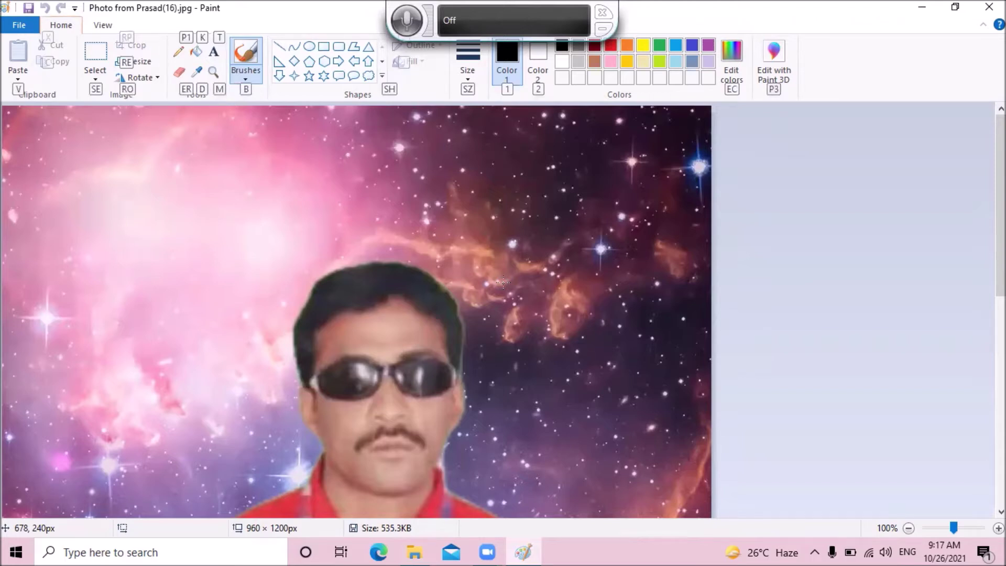
pyautogui.press('Escape')
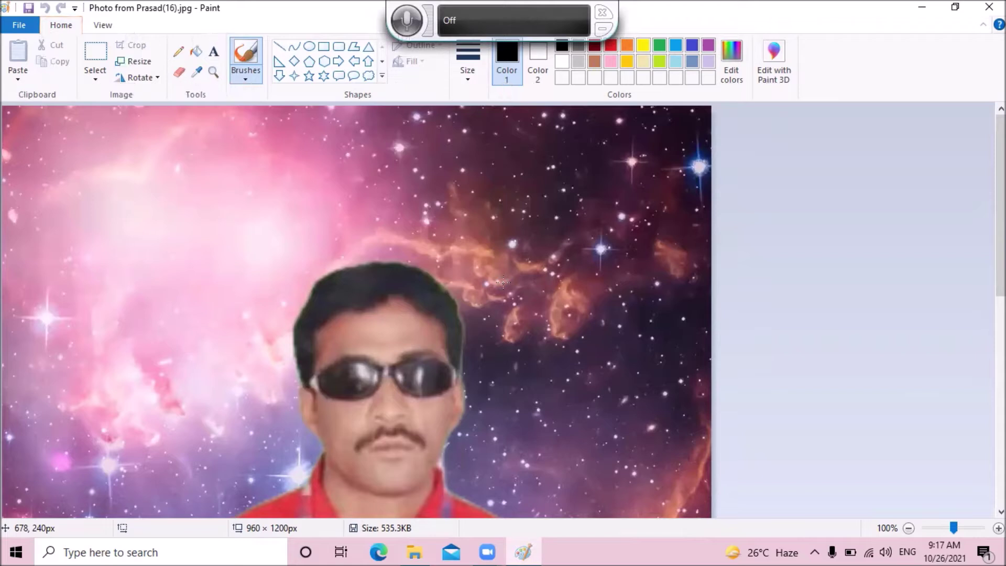
pyautogui.press('Tab')
pyautogui.press('Tab')
pyautogui.press('Tab')
pyautogui.press('Tab')
pyautogui.press('Tab')
pyautogui.press('Tab')
pyautogui.press('Return')
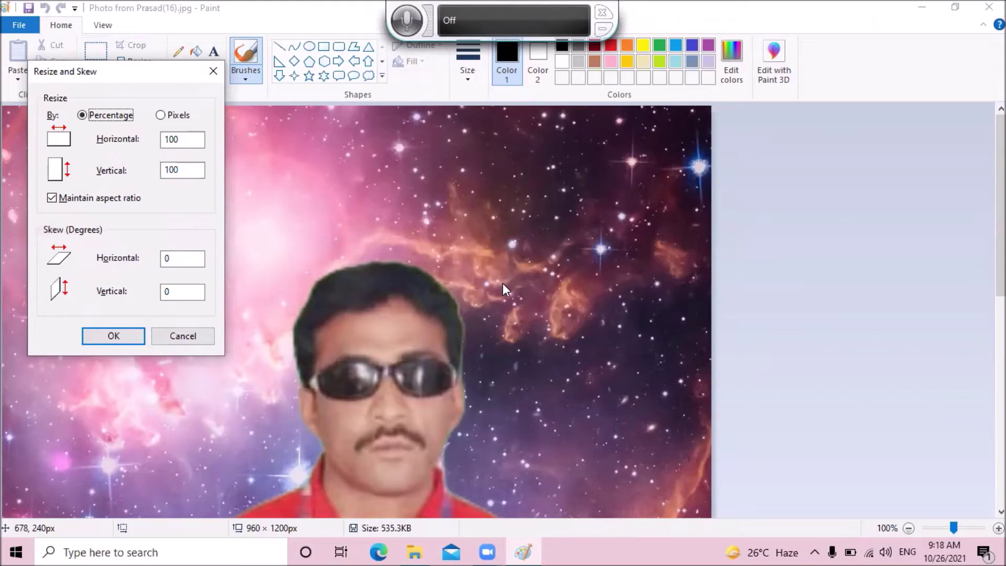
# Step: Resize the photo to 50 percent with the aspect ratio maintained, and close Paint with the change saved
pyautogui.press('Tab')
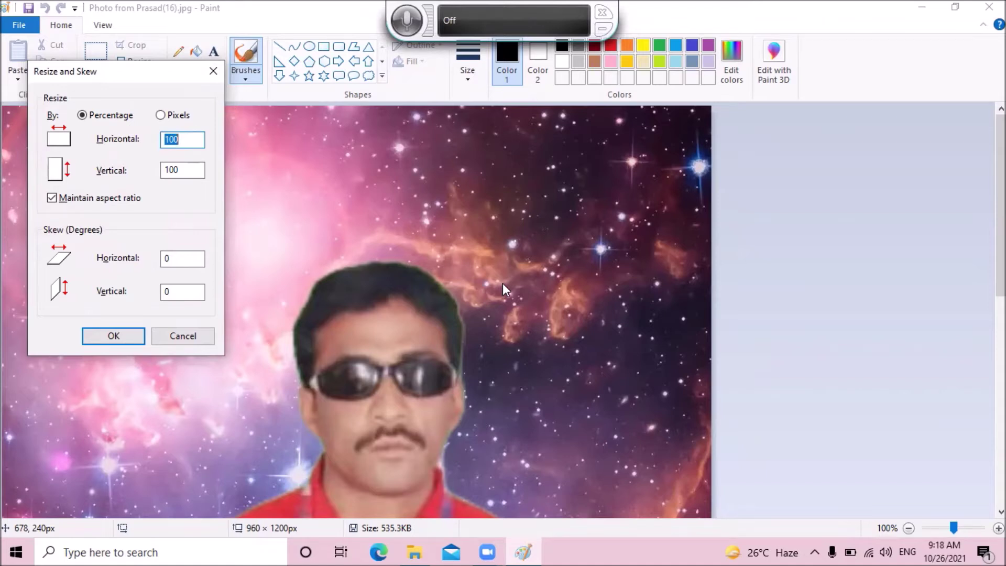
pyautogui.press('Tab')
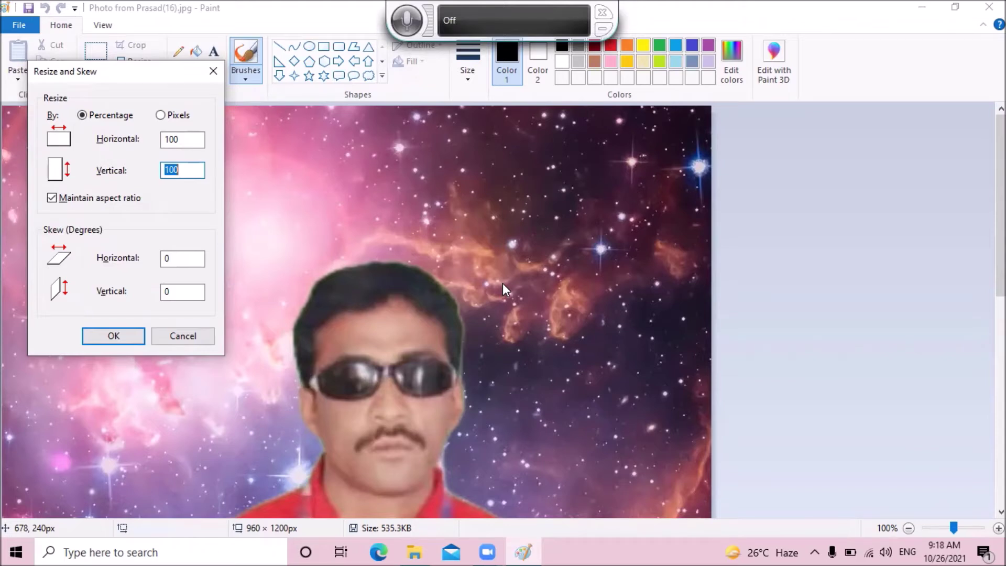
pyautogui.hotkey('shift', 'Tab')
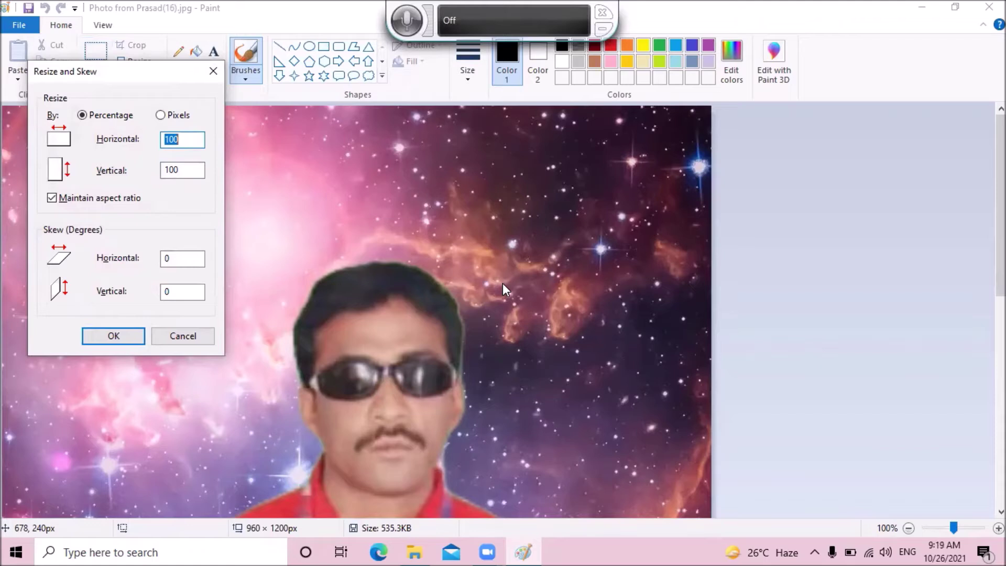
pyautogui.press('BackSpace')
pyautogui.write('50')
pyautogui.press('Tab')
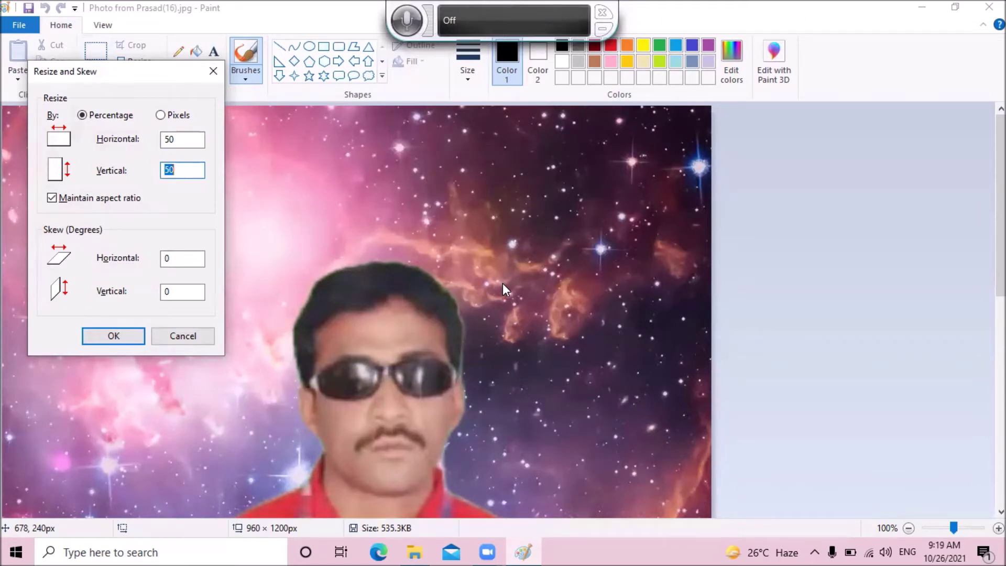
pyautogui.press('Tab')
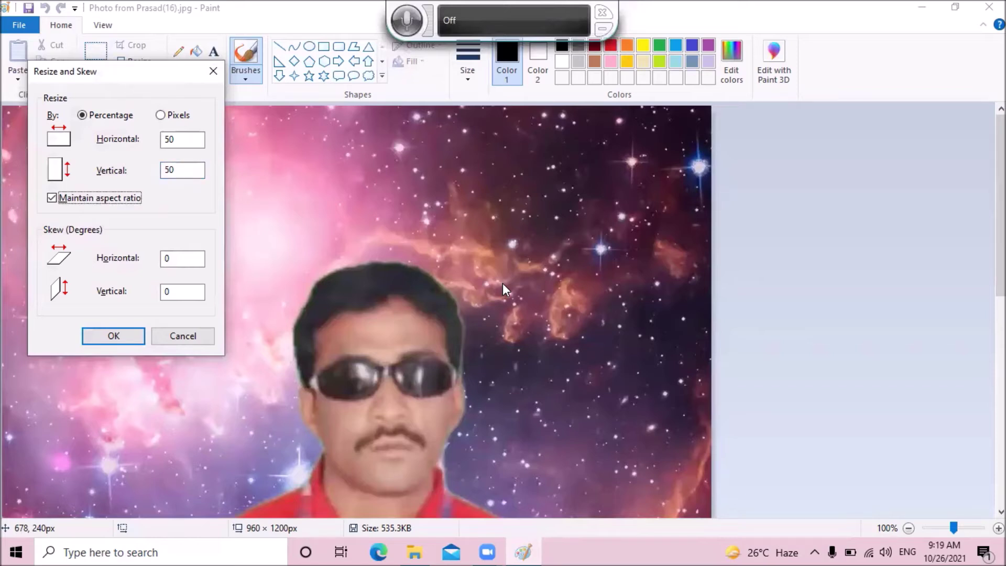
pyautogui.press('Tab')
pyautogui.press('Tab')
pyautogui.press('Tab')
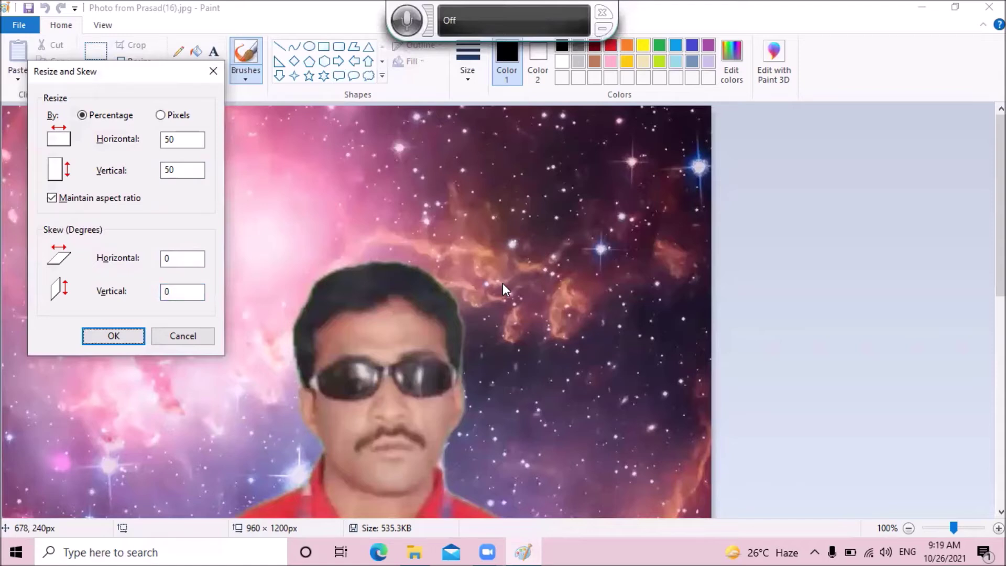
pyautogui.press('Return')
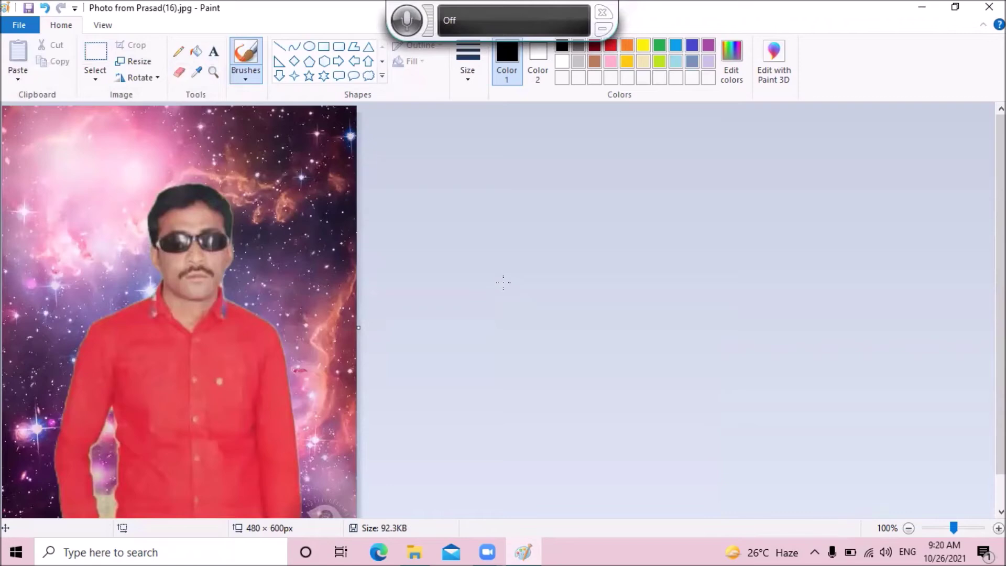
pyautogui.hotkey('alt', 'F4')
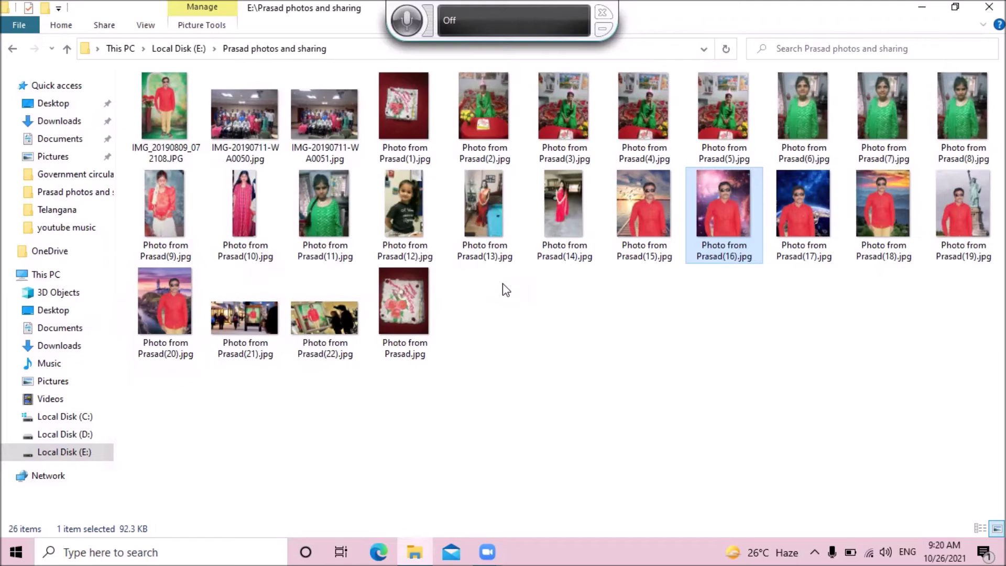
# Step: Check the dimensions and file size of the resized photo numbered (16) against the neighbouring photo (15)
pyautogui.press('Left')
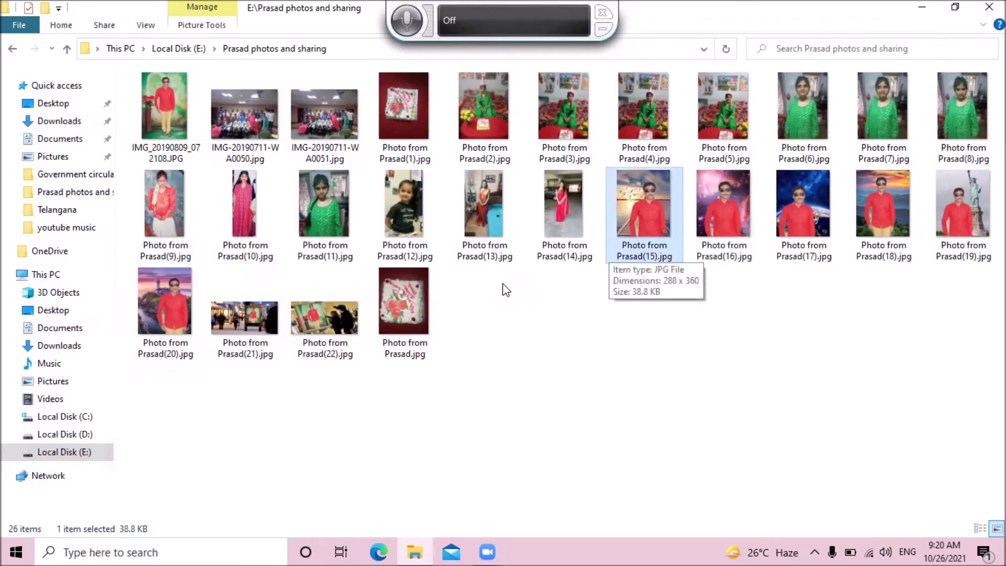
pyautogui.press('Right')
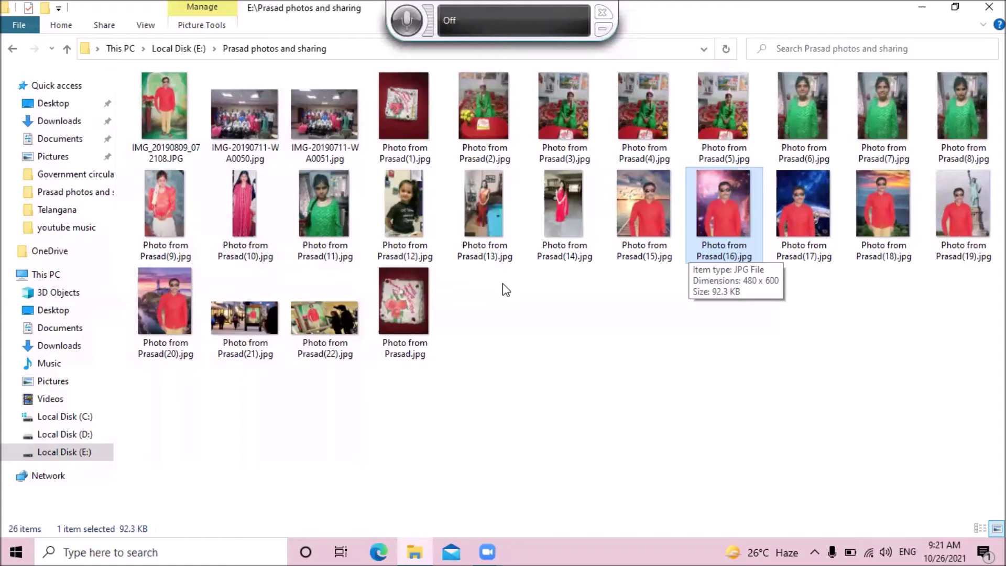
pyautogui.press('Left')
pyautogui.press('Right')
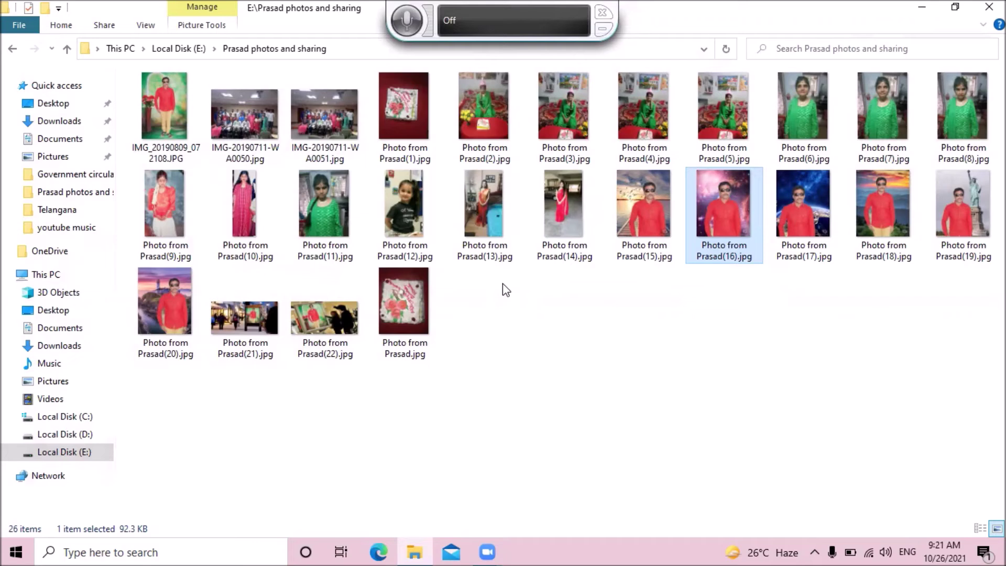
pyautogui.press('Left')
pyautogui.press('Right')
pyautogui.press('Left')
pyautogui.press('Right')
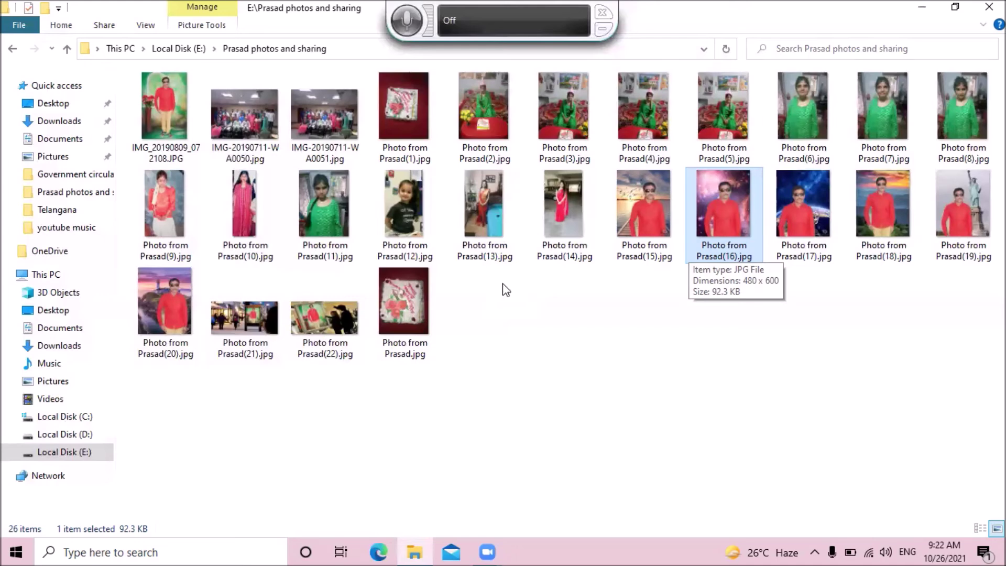
# Step: Open the selected photo numbered (16) with Paint again
pyautogui.hotkey('shift', 'F10')
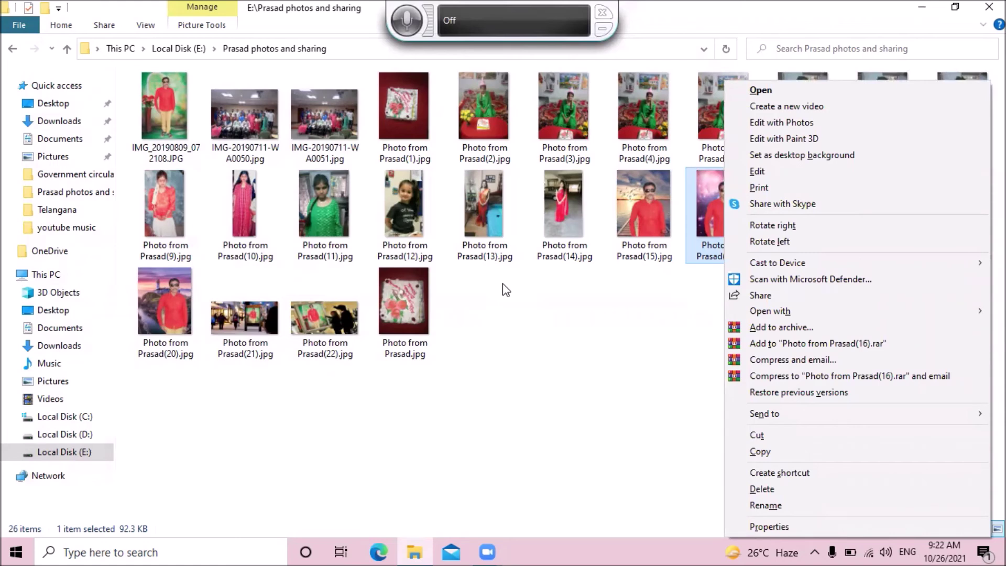
pyautogui.press('h')
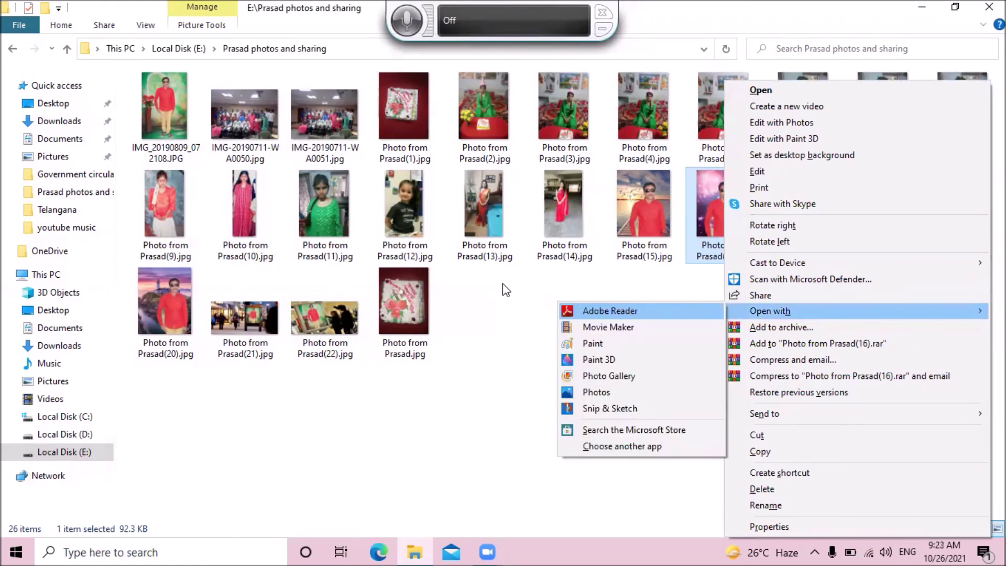
pyautogui.press('Down')
pyautogui.press('Down')
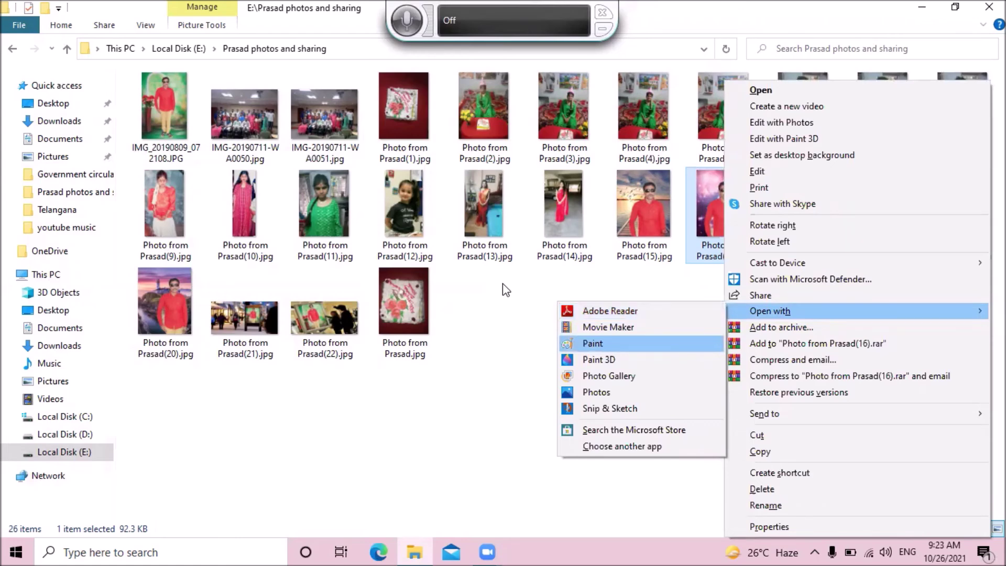
pyautogui.press('Return')
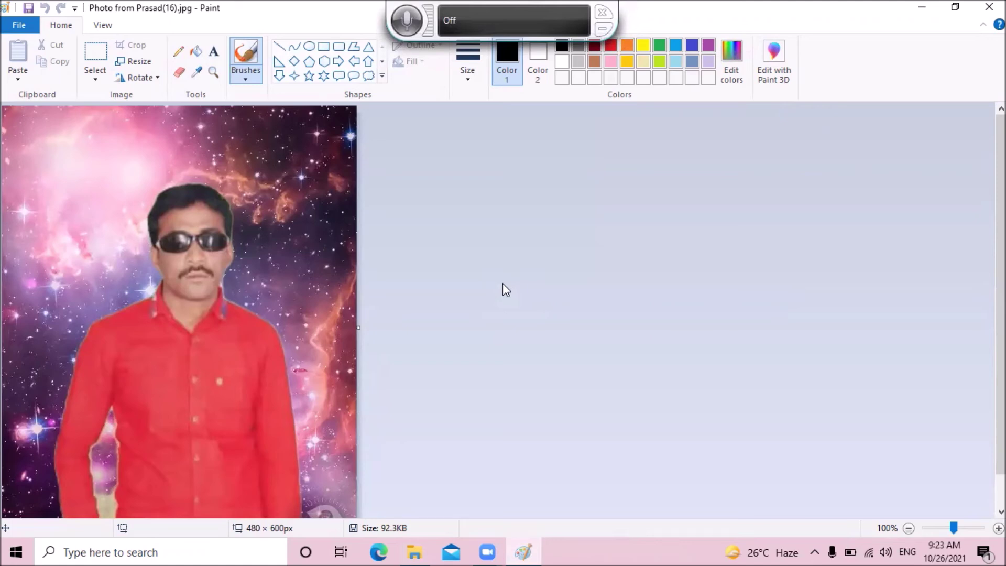
# Step: Bring up the Resize and Skew settings for the reopened photo
pyautogui.press('alt')
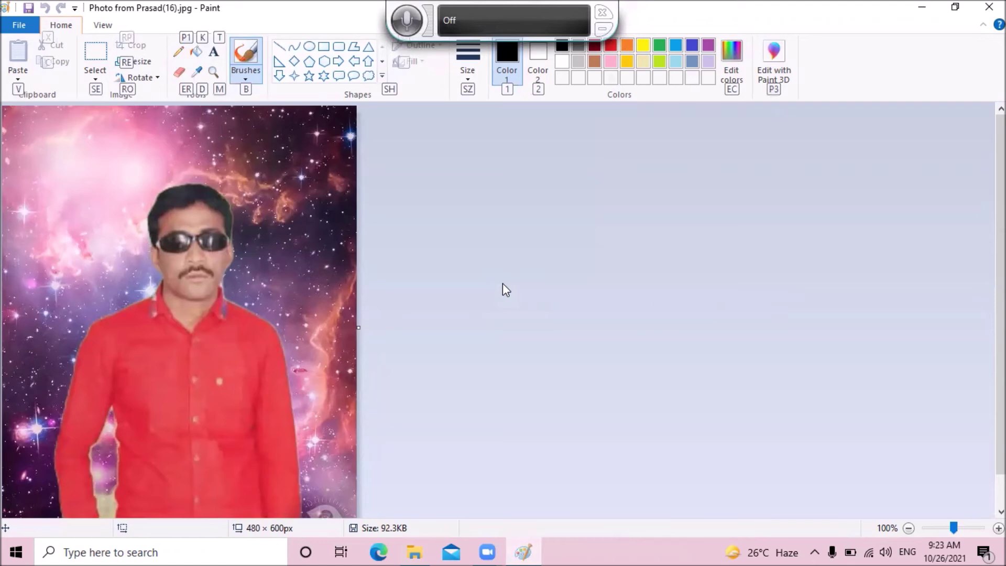
pyautogui.press('Escape')
pyautogui.press('Down')
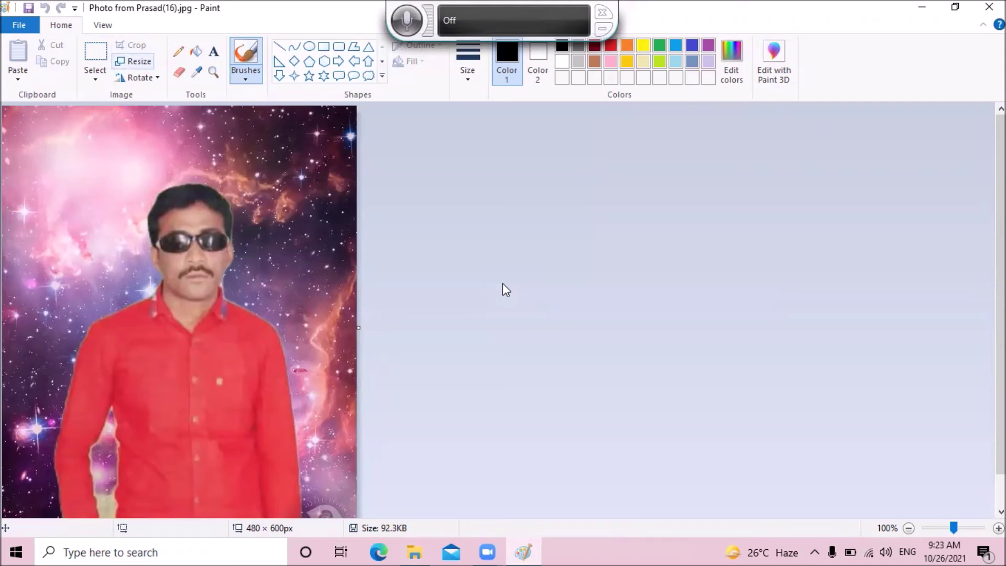
pyautogui.press('Return')
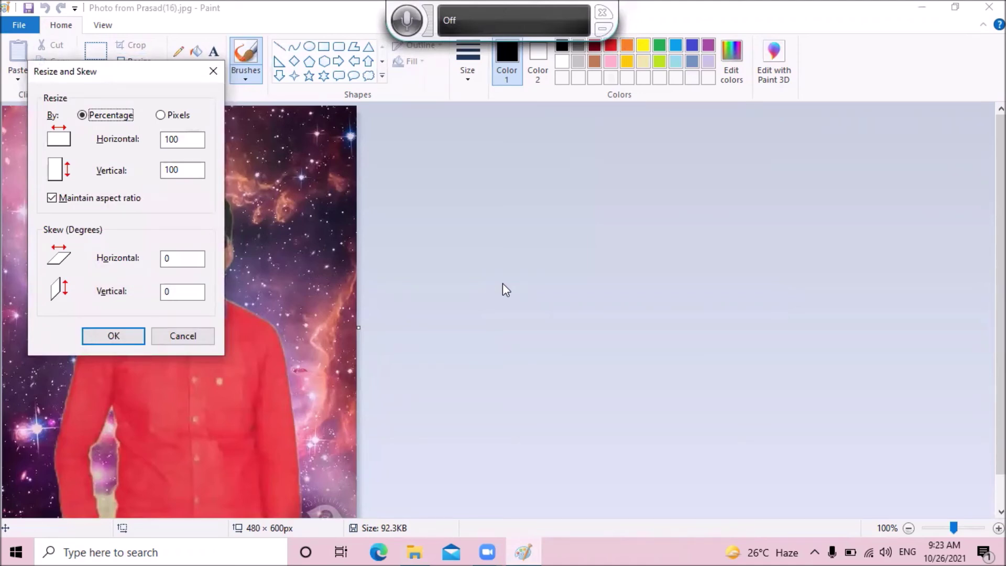
# Step: Enlarge the photo to 200 percent horizontally and vertically with the aspect ratio maintained
pyautogui.press('Tab')
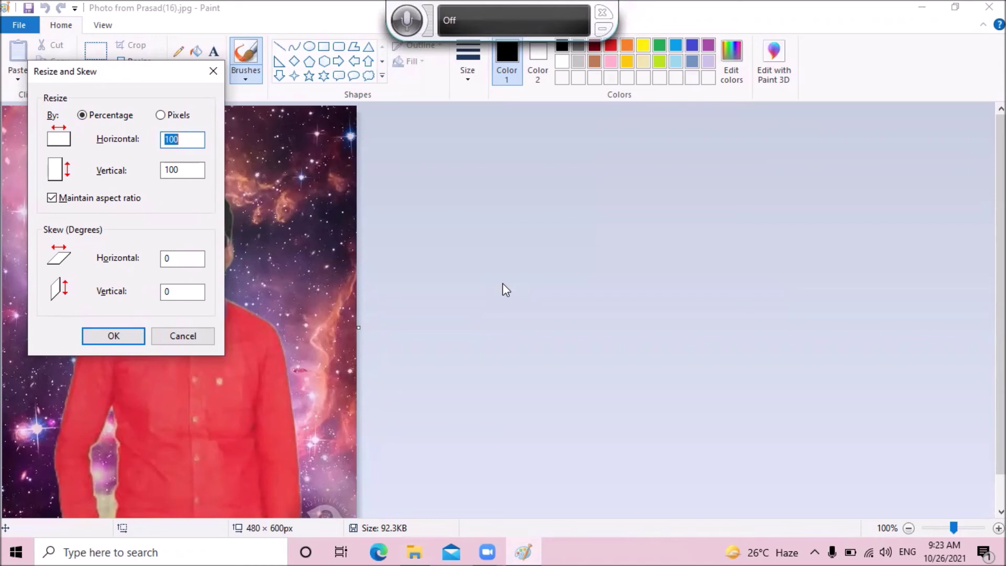
pyautogui.press('Tab')
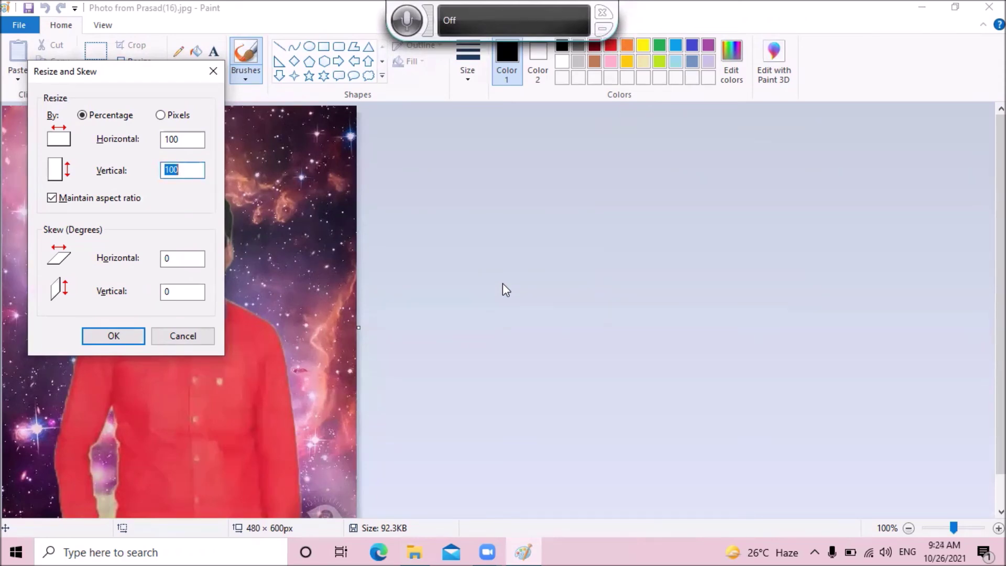
pyautogui.hotkey('shift', 'Tab')
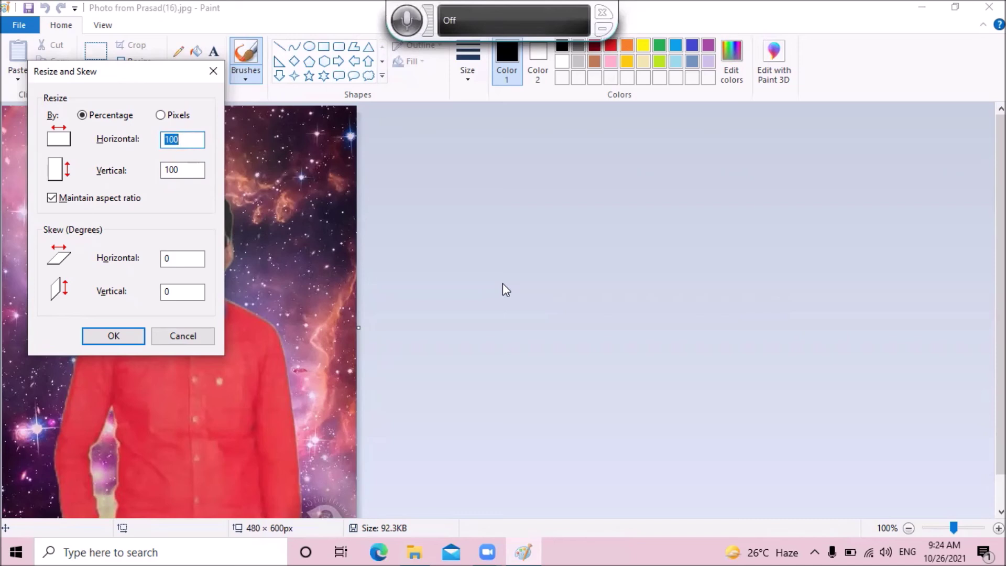
pyautogui.press('BackSpace')
pyautogui.write('200')
pyautogui.press('Tab')
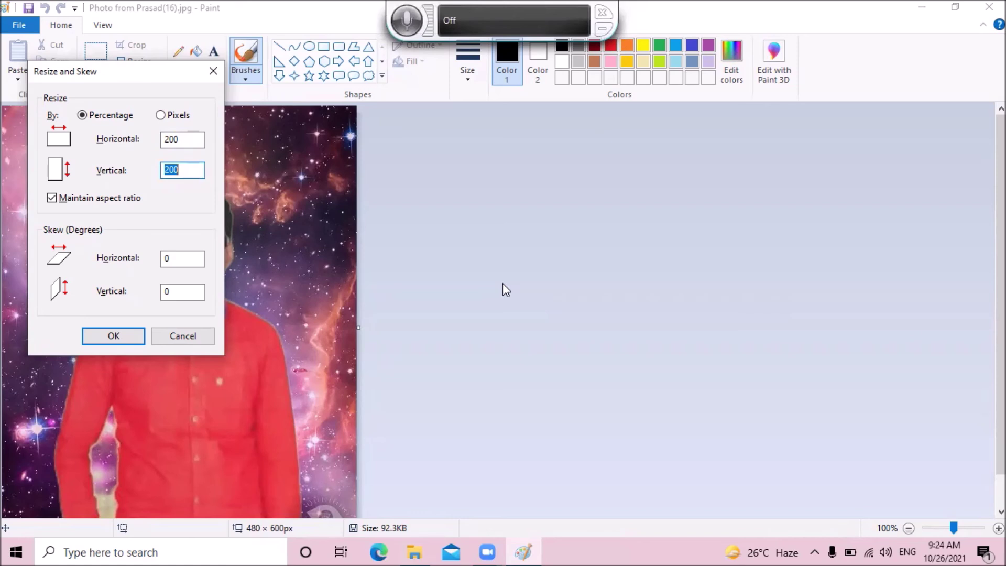
pyautogui.press('Tab')
pyautogui.press('Tab')
pyautogui.press('Tab')
pyautogui.press('Tab')
pyautogui.press('Return')
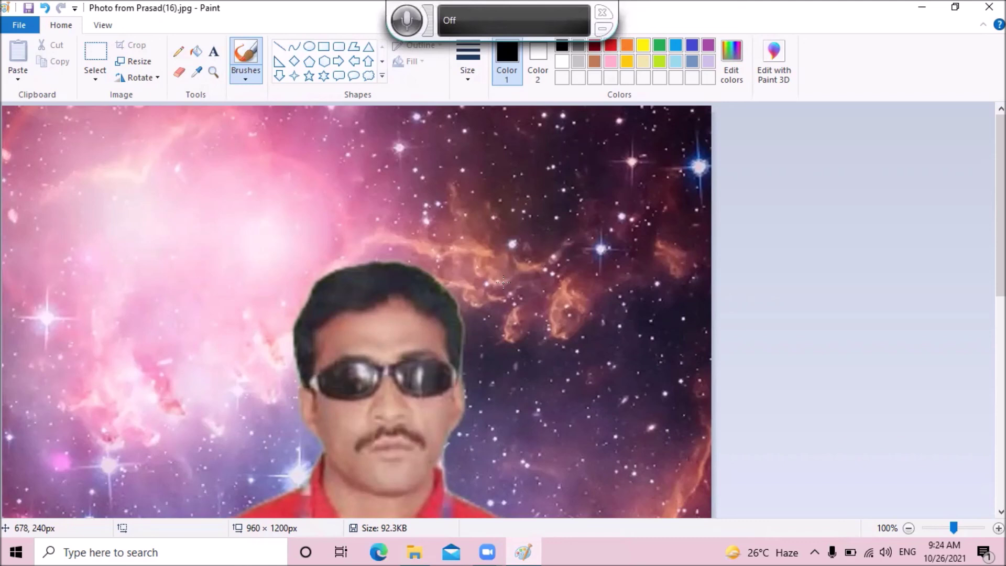
# Step: Save the enlarged photo and close Paint, then reselect photo (16) in the folder to check its file size
pyautogui.hotkey('ctrl', 's')
pyautogui.hotkey('alt', 'F4')
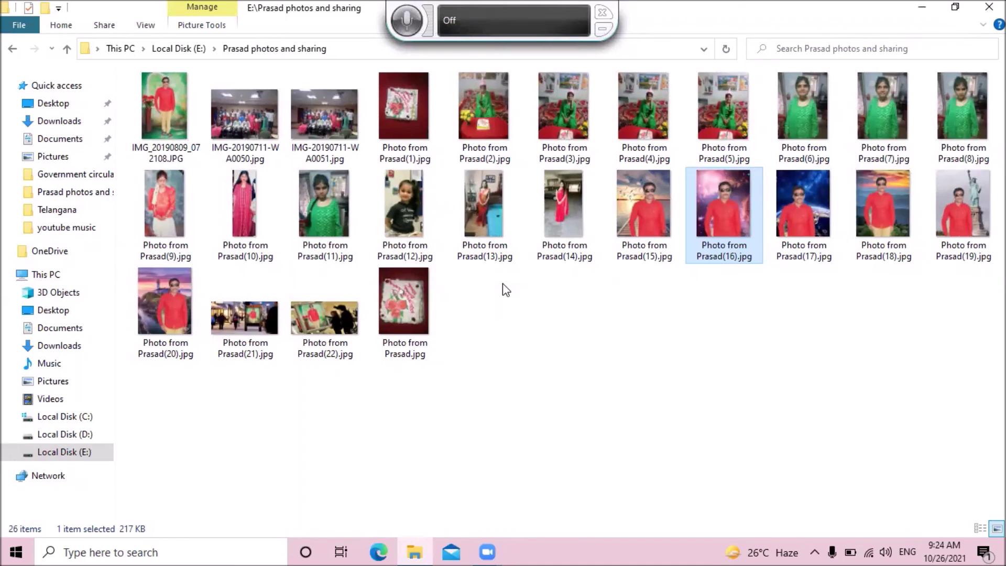
pyautogui.press('Left')
pyautogui.press('Right')
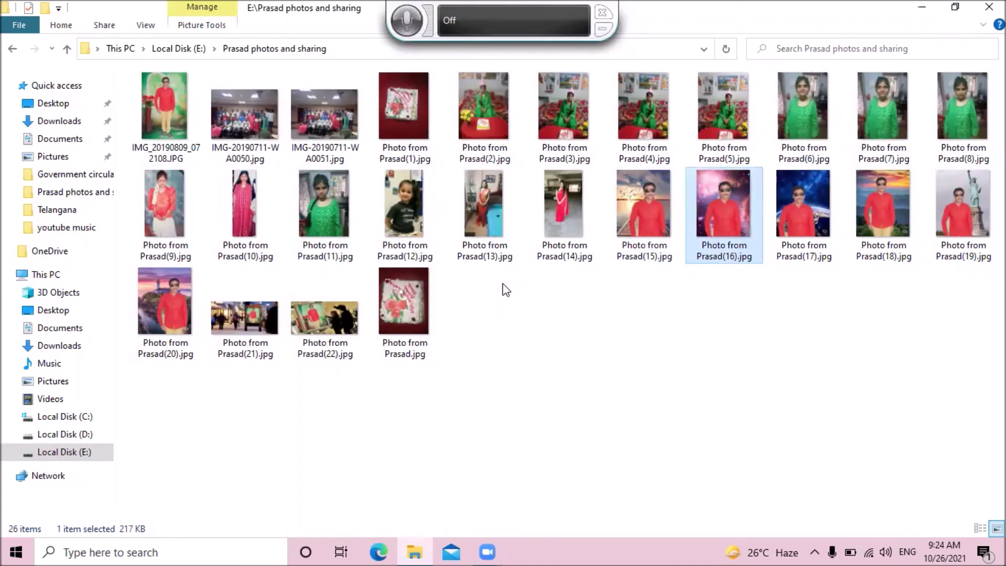